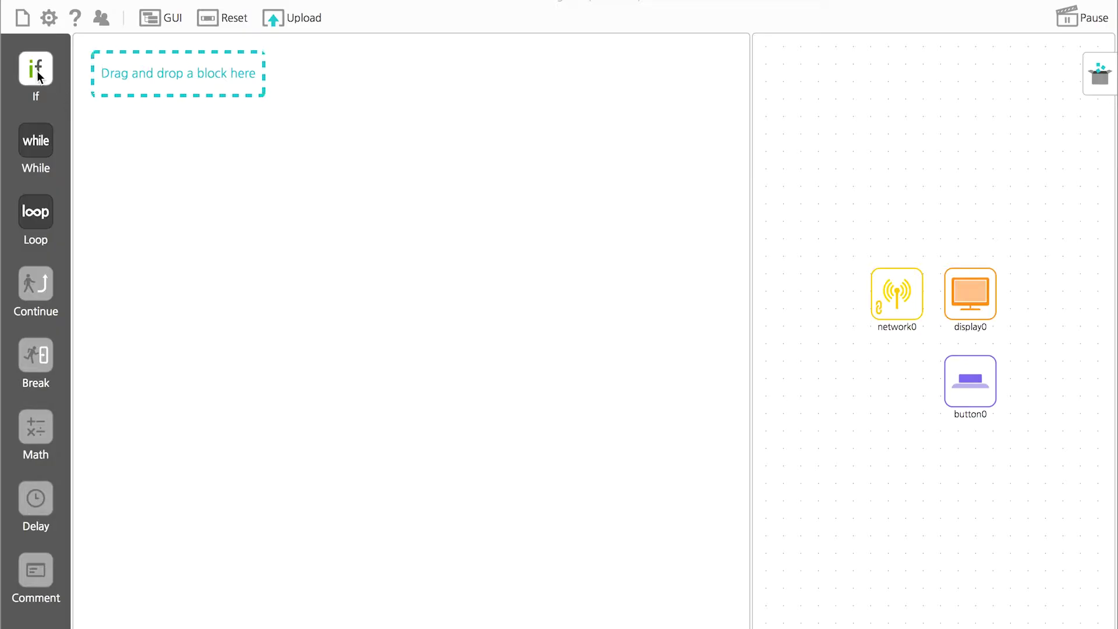
Step: Add an If block that fires when button0.Click == TRUE
left_click_drag(35, 71, 195, 76)
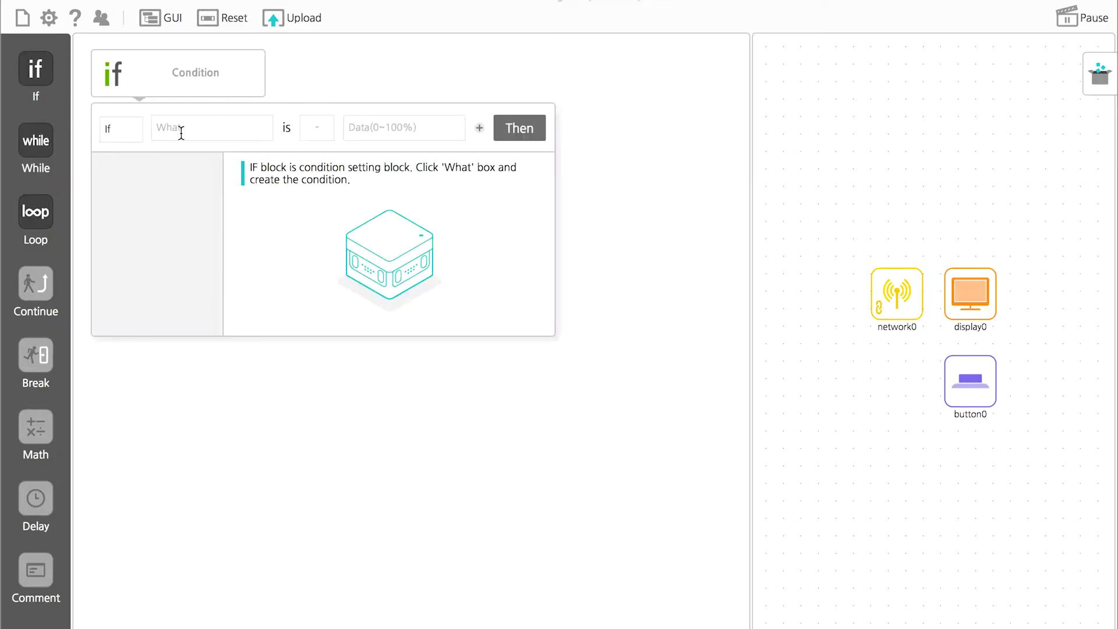
left_click(180, 129)
left_click(172, 165)
left_click(167, 188)
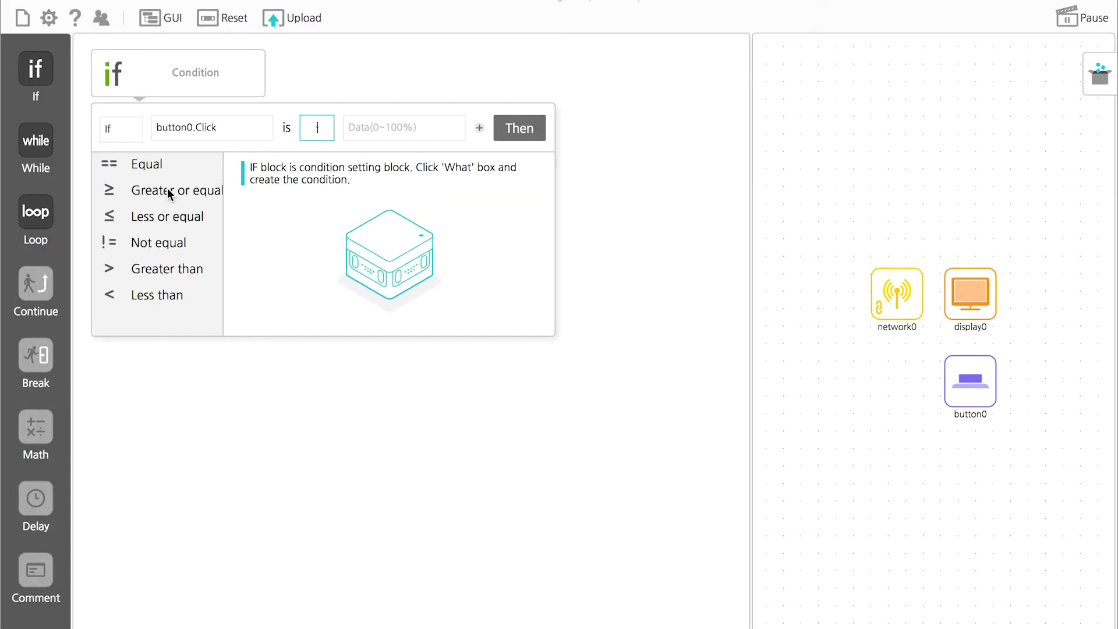
left_click(179, 166)
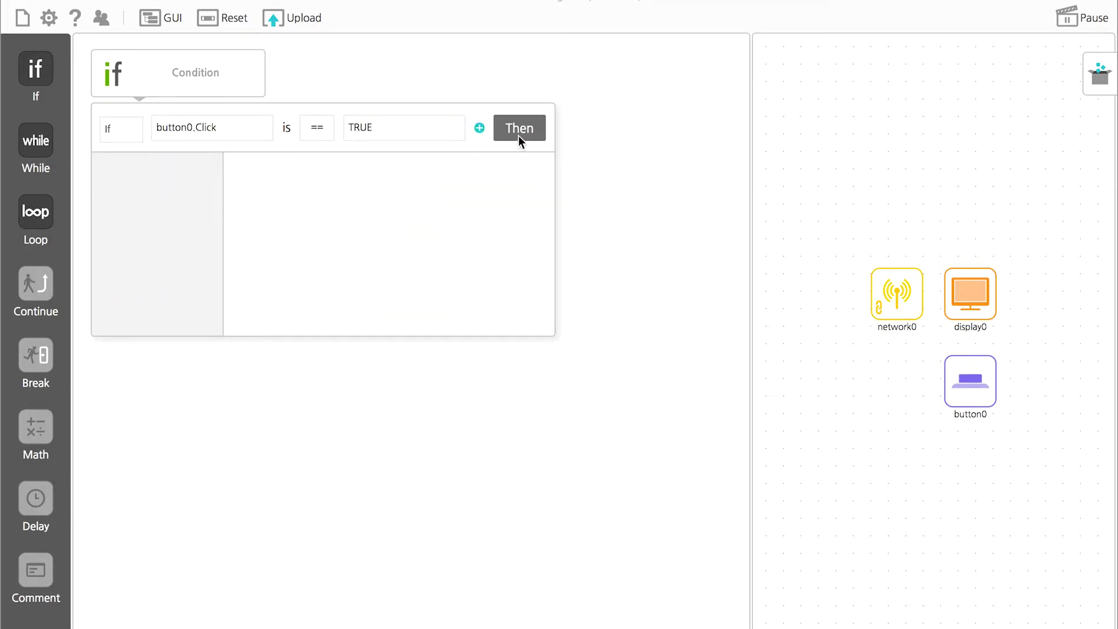
left_click(535, 128)
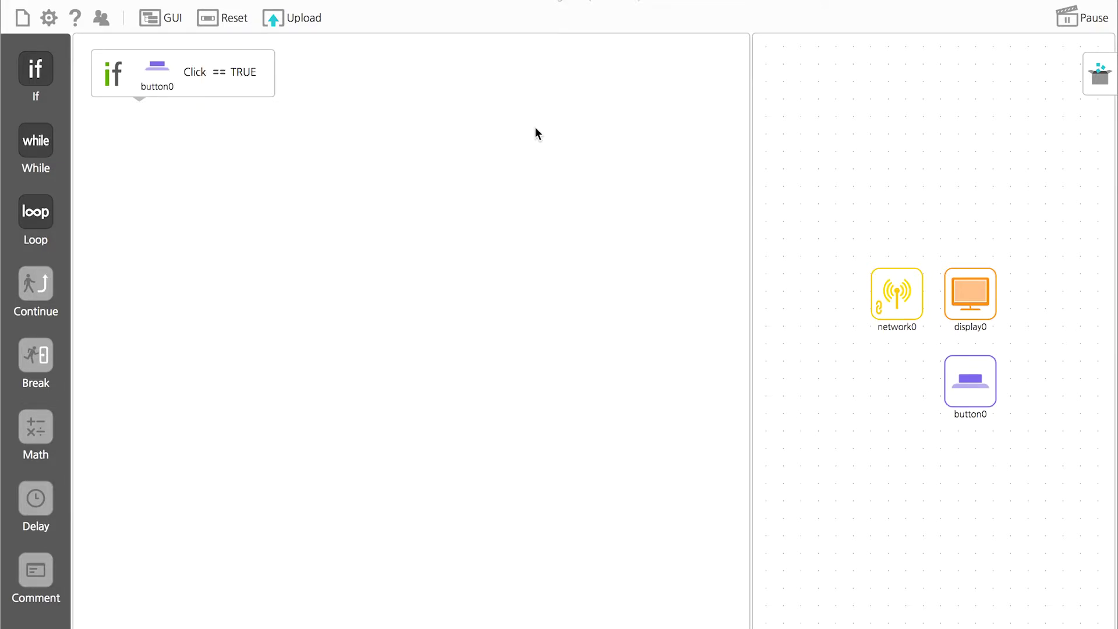
Step: Add a random0 module from the Module box and run it on the click with range 1 to 3
left_click(1099, 73)
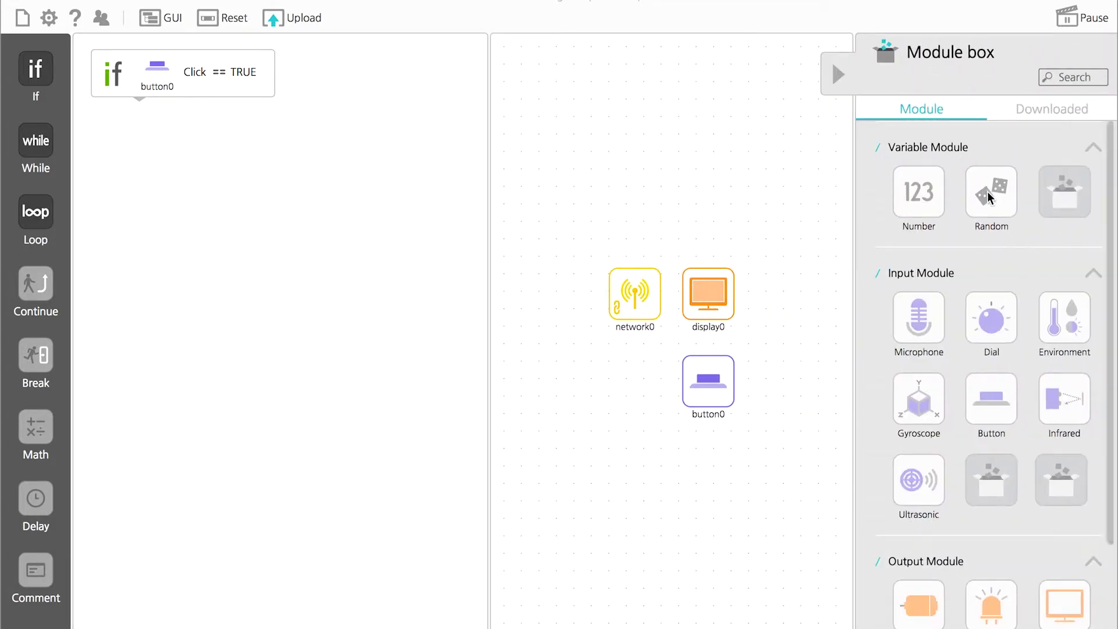
left_click_drag(986, 195, 648, 234)
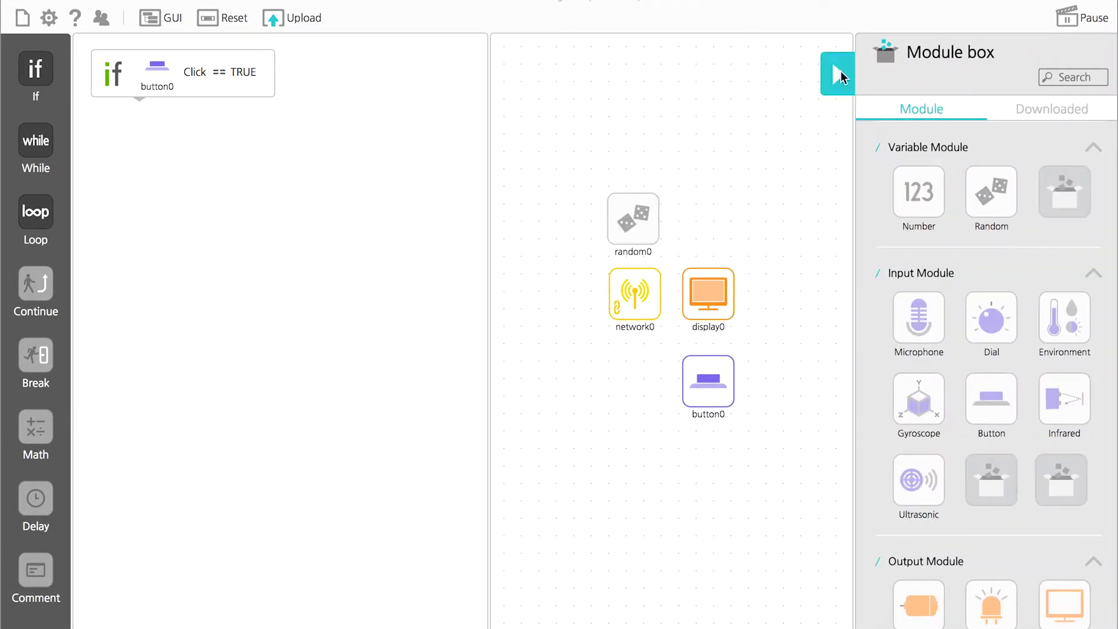
left_click(840, 75)
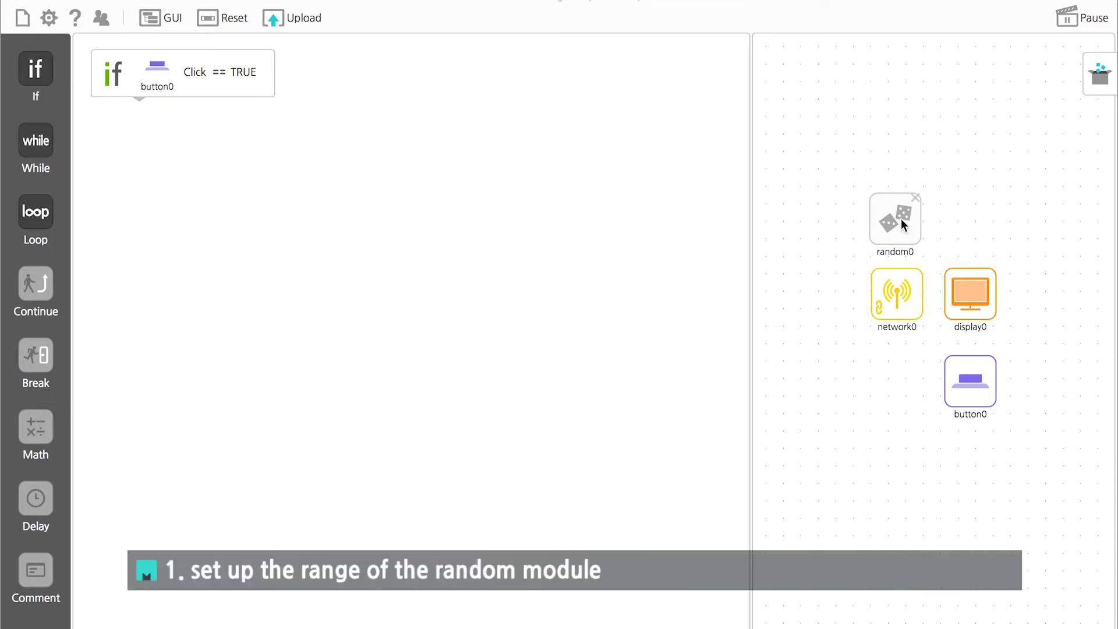
mouse_move(900, 219)
left_mouse_down()
mouse_move(309, 129)
mouse_move(324, 132)
left_mouse_up()
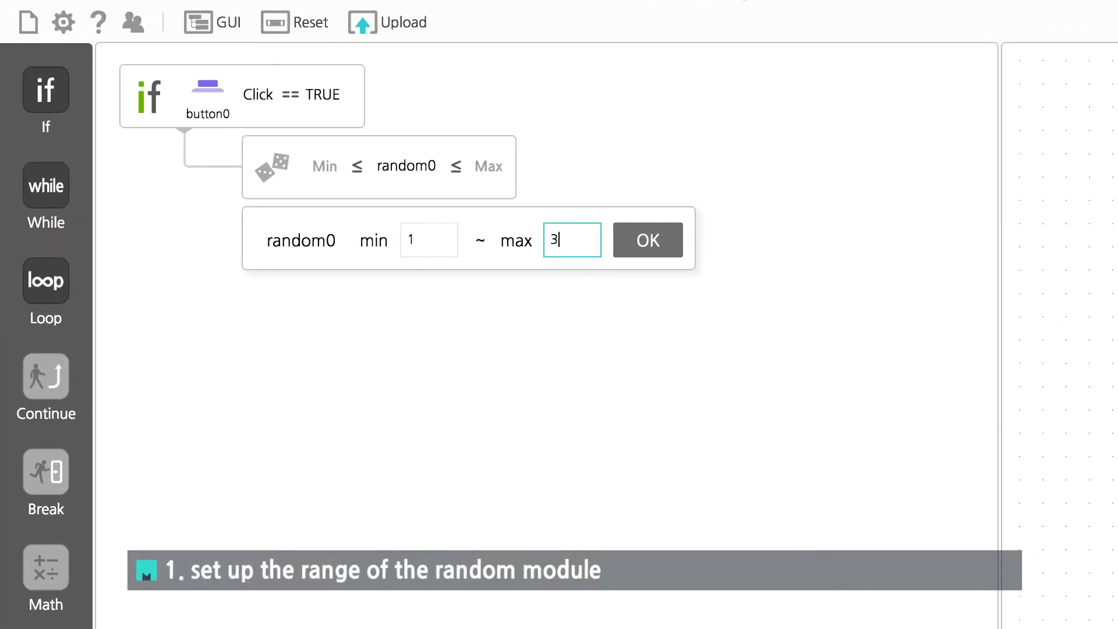
left_click(654, 251)
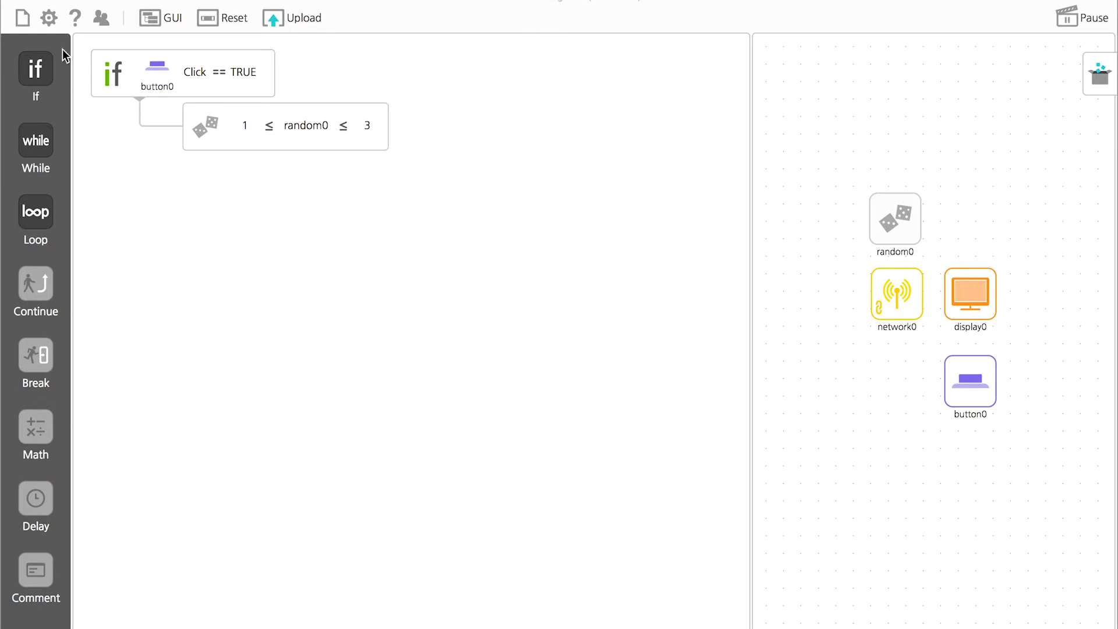
Step: Add a second If block with the condition random0 == 1
left_click_drag(33, 70, 93, 186)
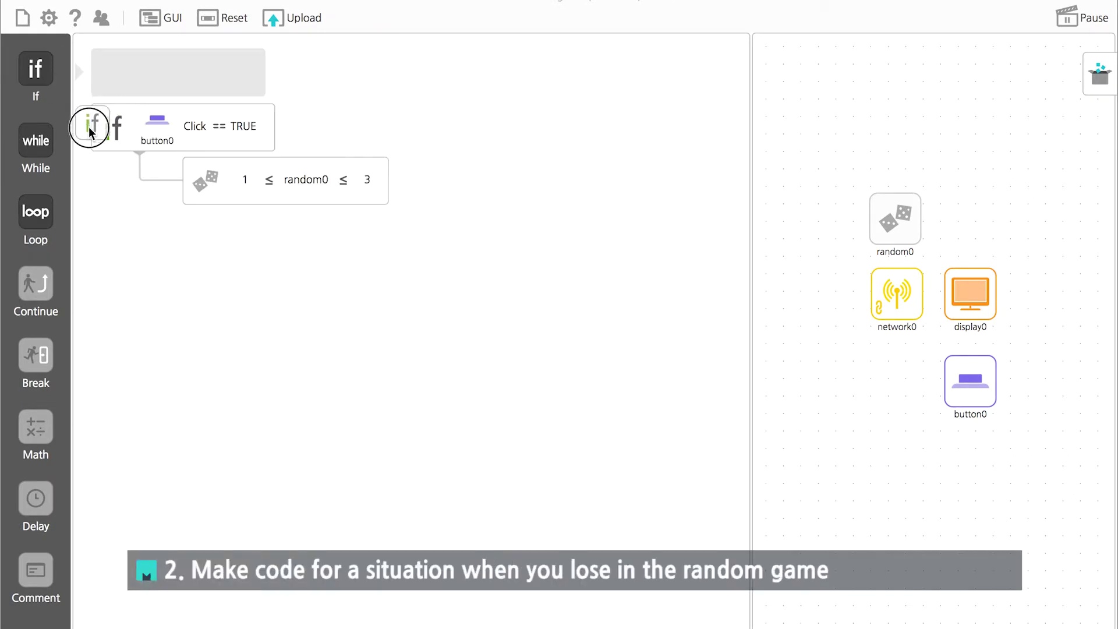
left_click(128, 197)
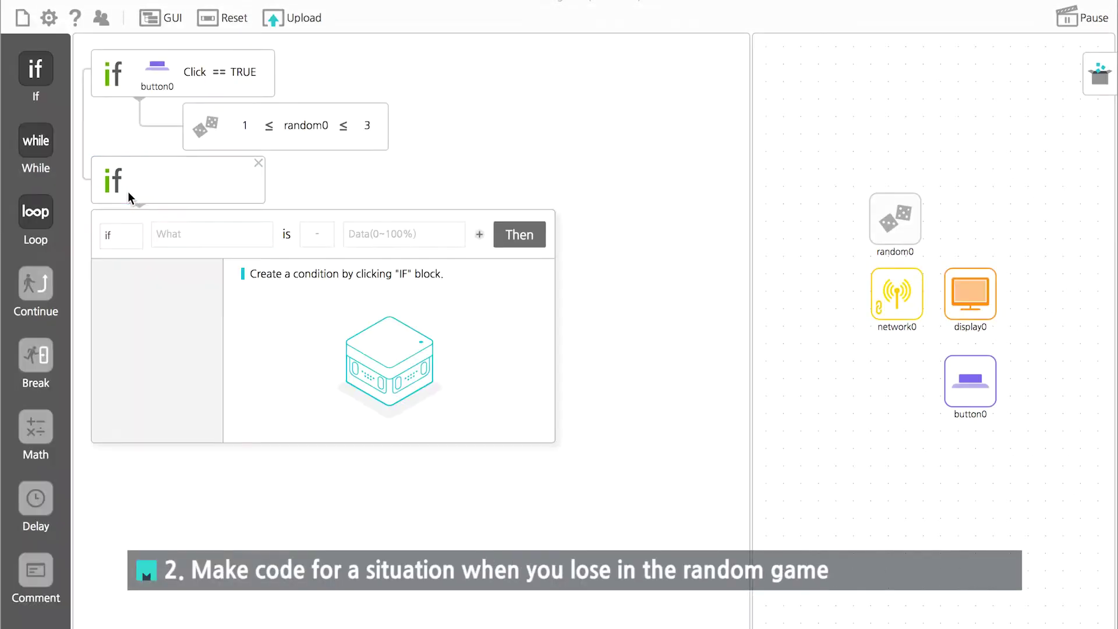
left_click(189, 236)
left_click(184, 324)
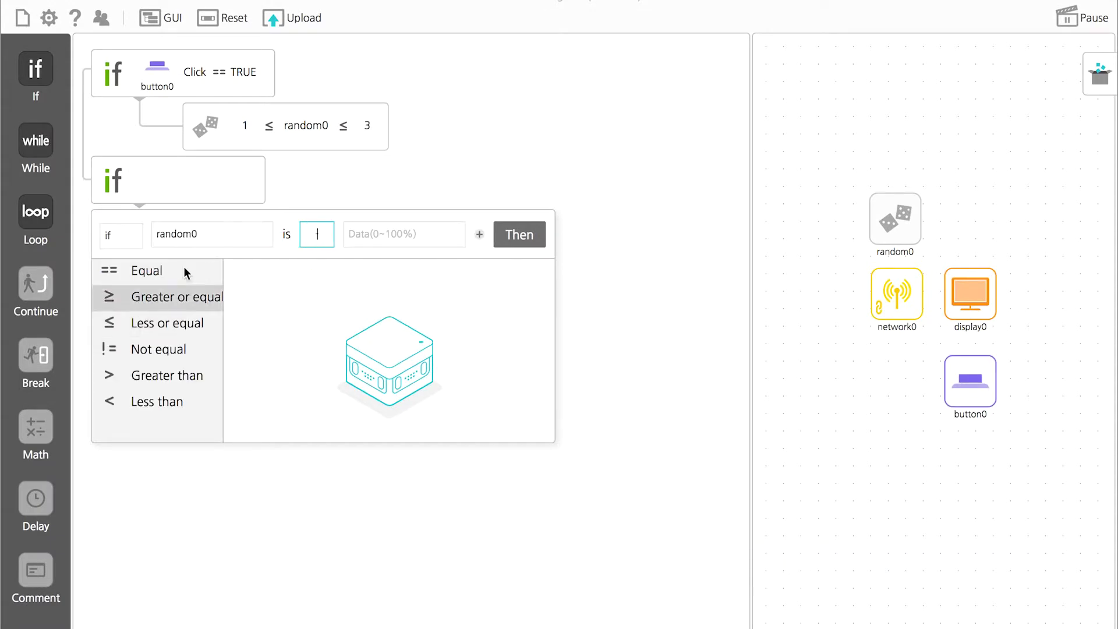
left_click(184, 267)
type("1")
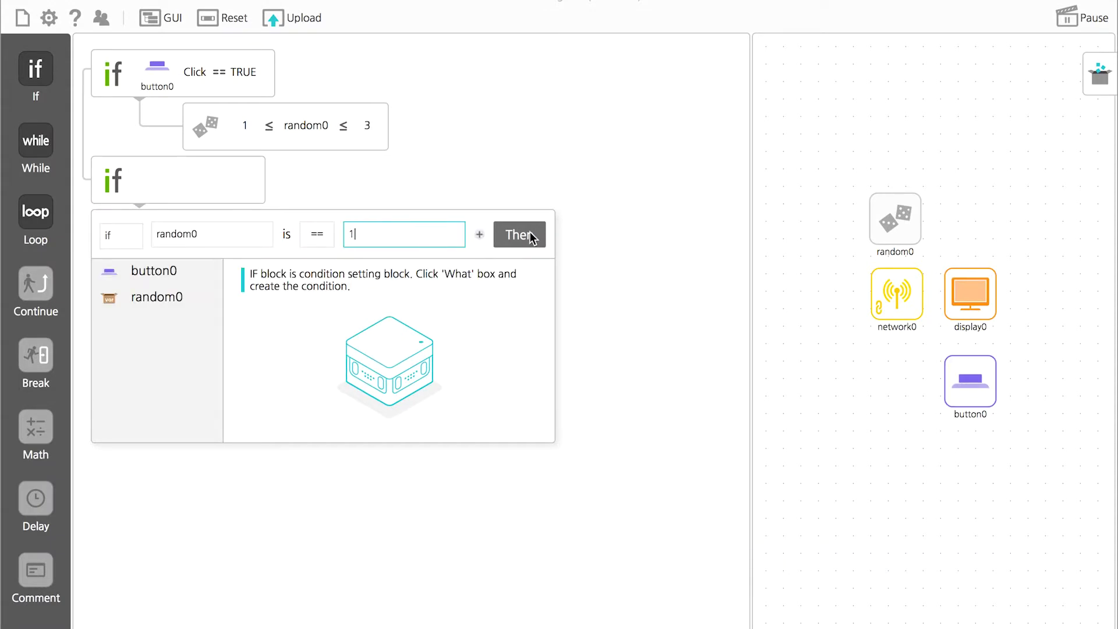
left_click(542, 236)
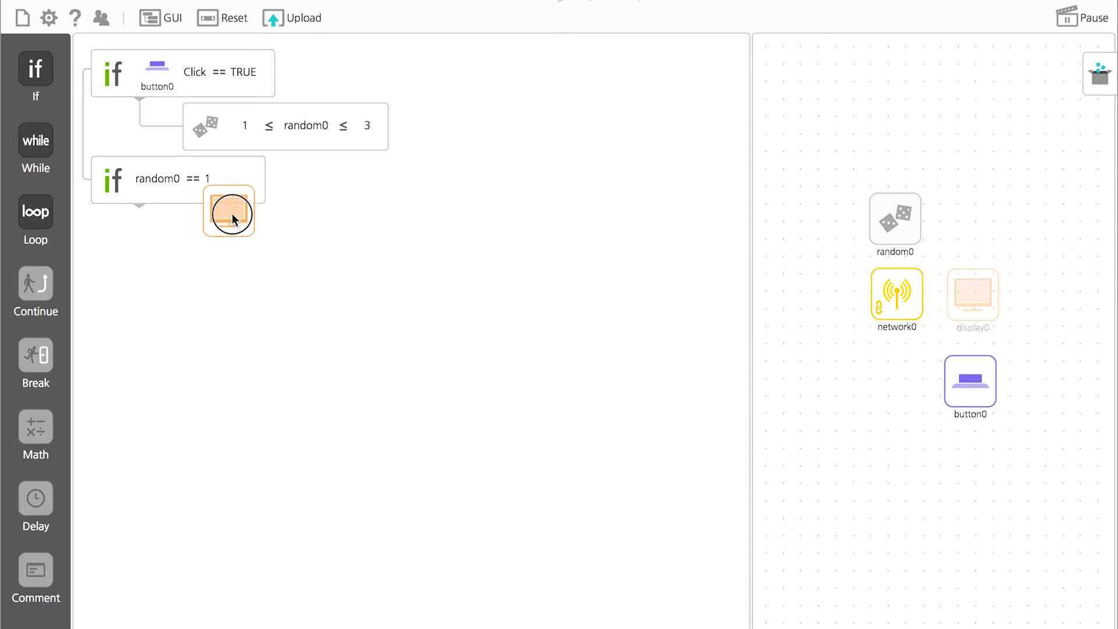
Step: Have display0 draw the picture text "Sorry but it's not your day" in that branch
left_click_drag(958, 303, 253, 229)
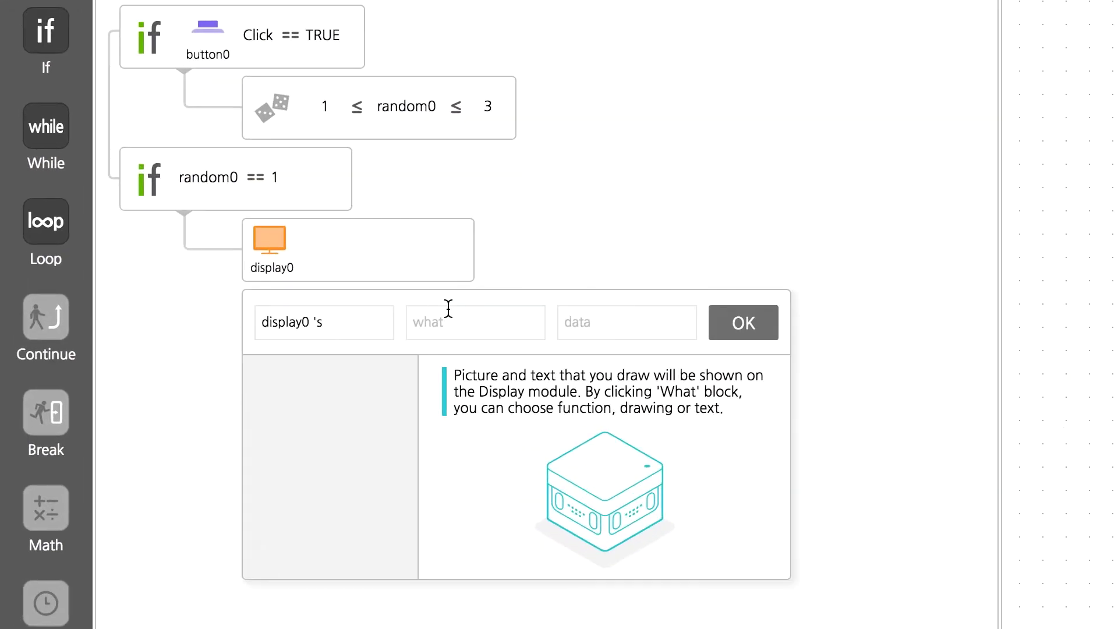
left_click(471, 308)
left_click(364, 377)
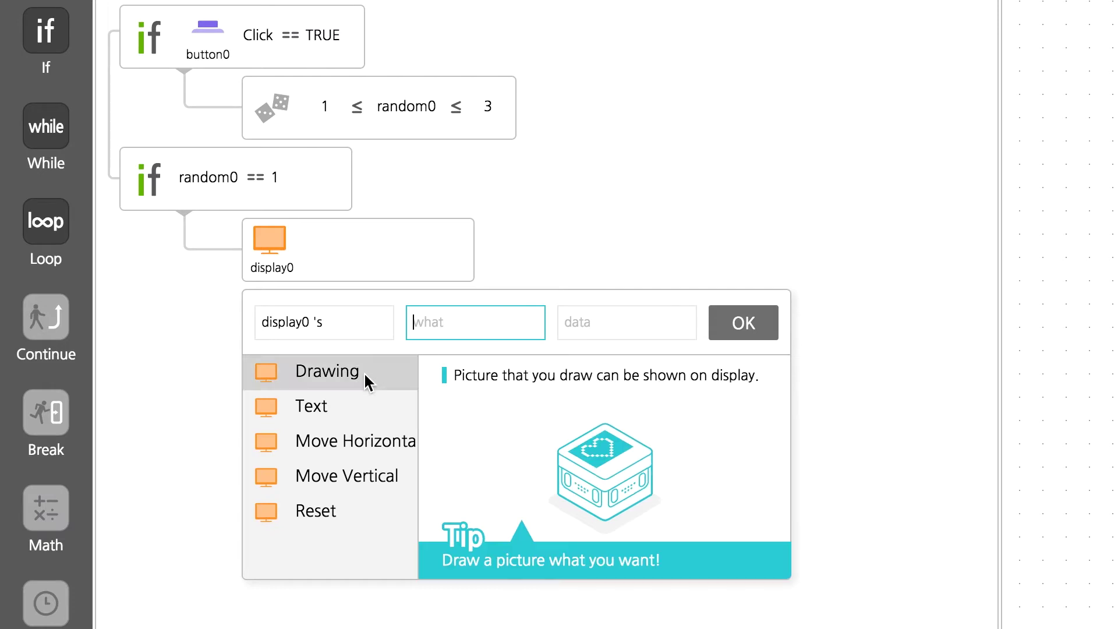
left_click(590, 331)
left_click(748, 440)
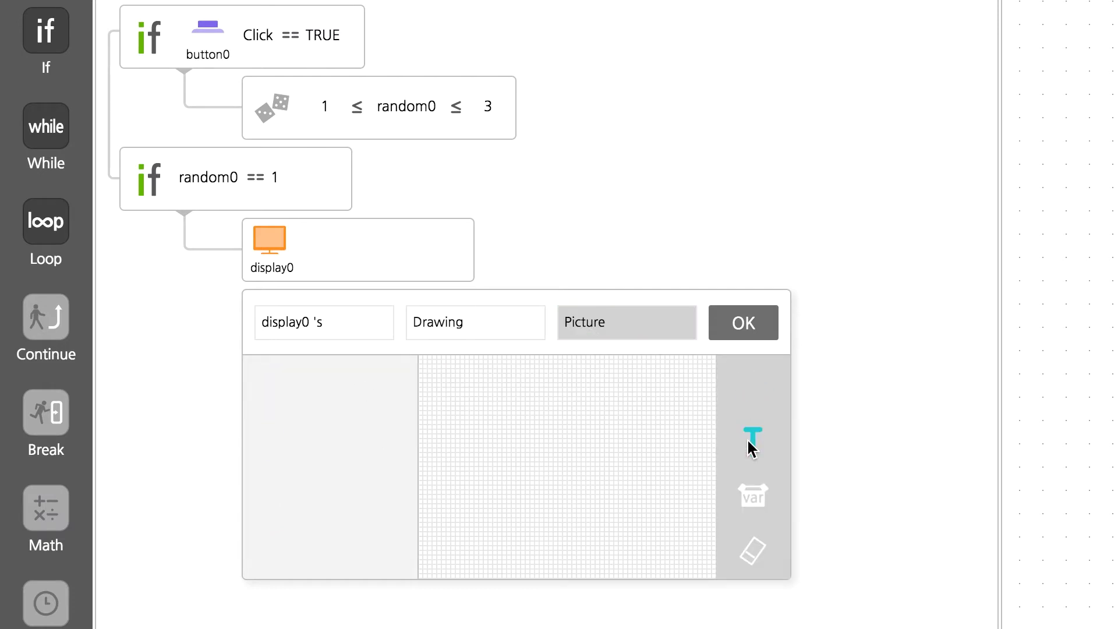
type("Sorr")
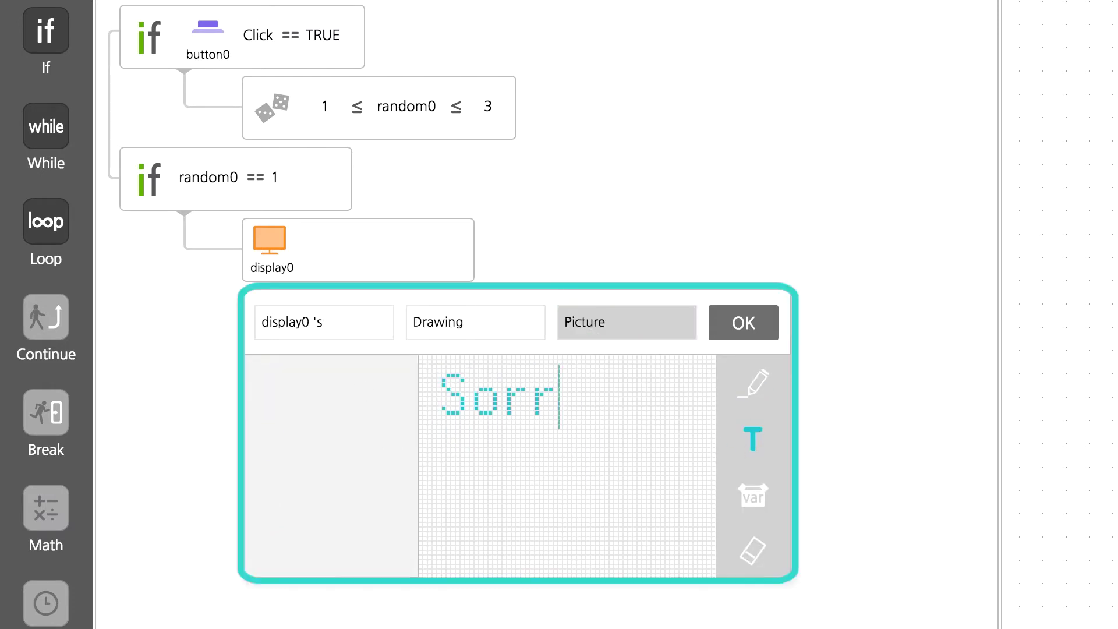
type("y but")
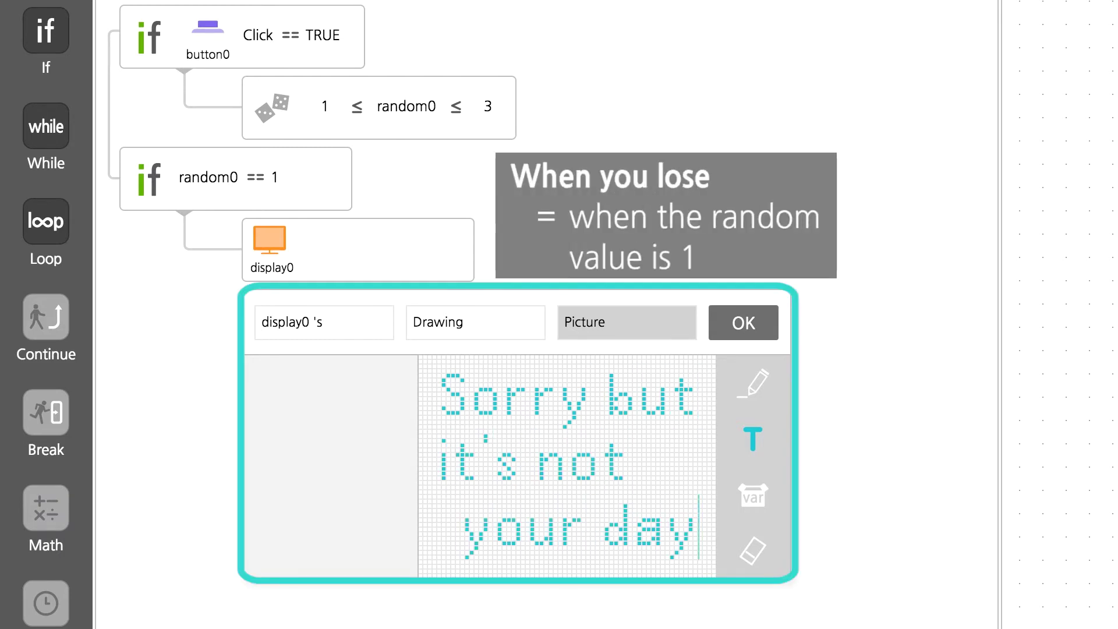
left_click(743, 322)
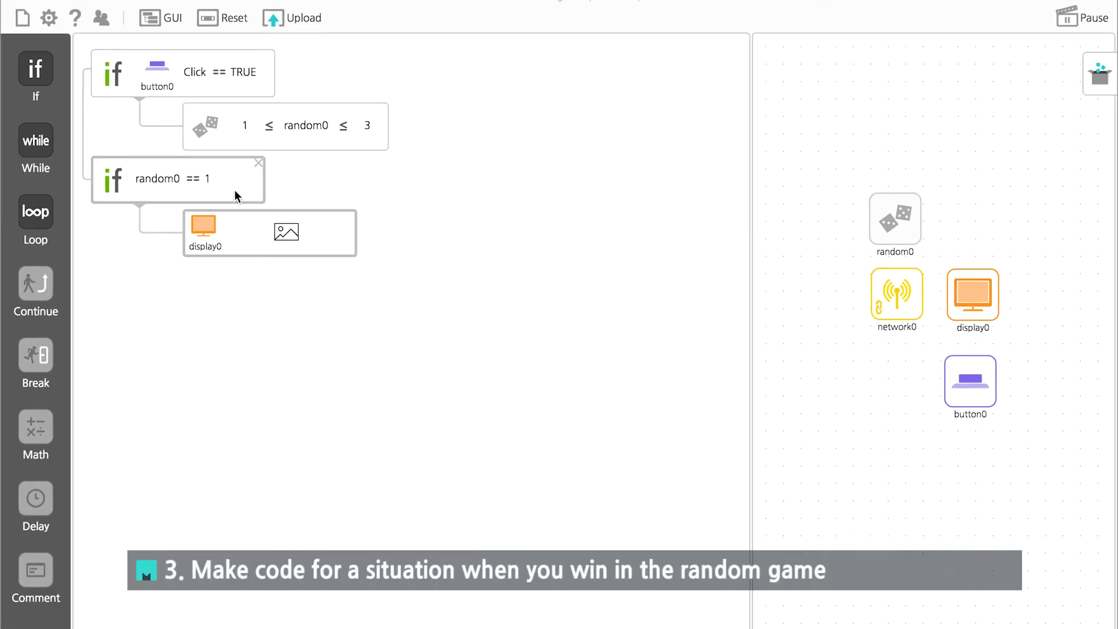
Step: Copy the losing branch and change its condition to random0 >= 2
right_click(232, 186)
left_click(267, 278)
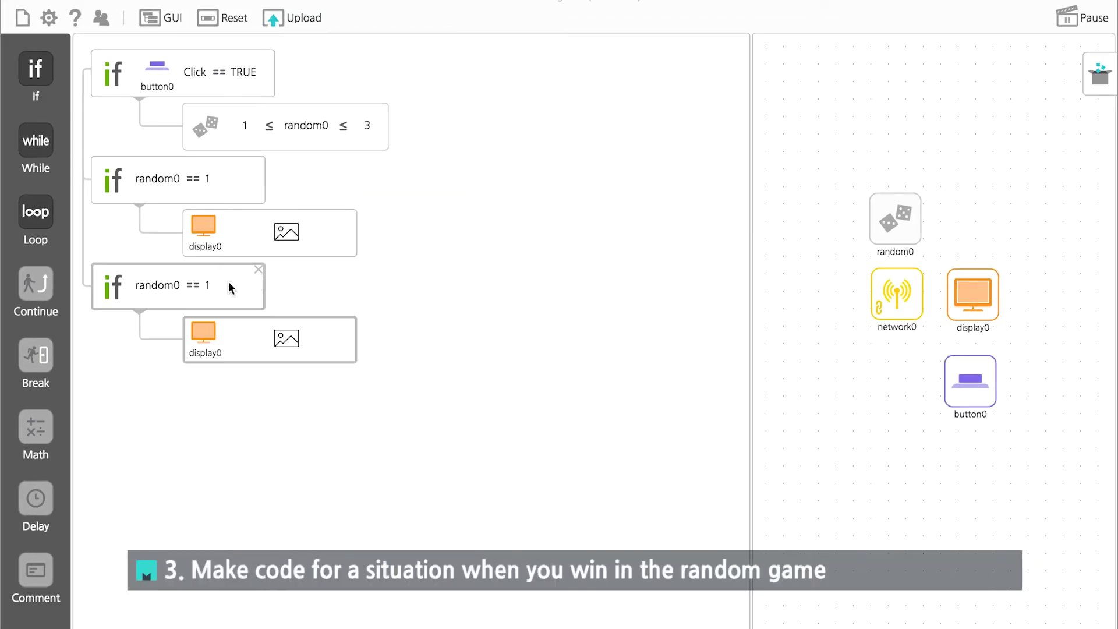
left_click(205, 281)
left_click(219, 340)
left_click(179, 431)
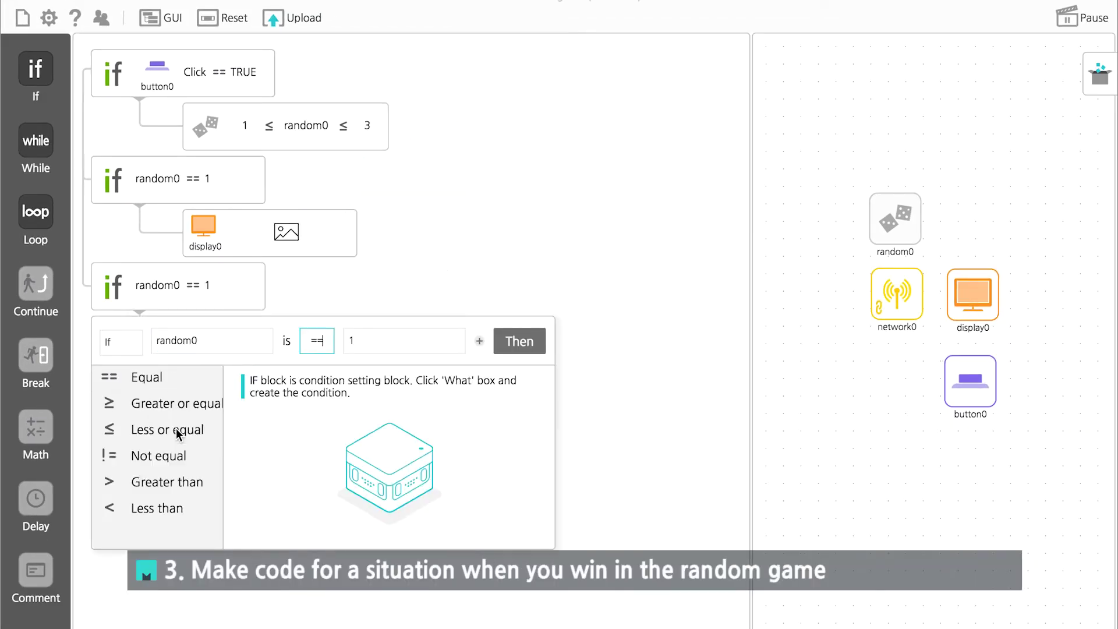
left_click(177, 405)
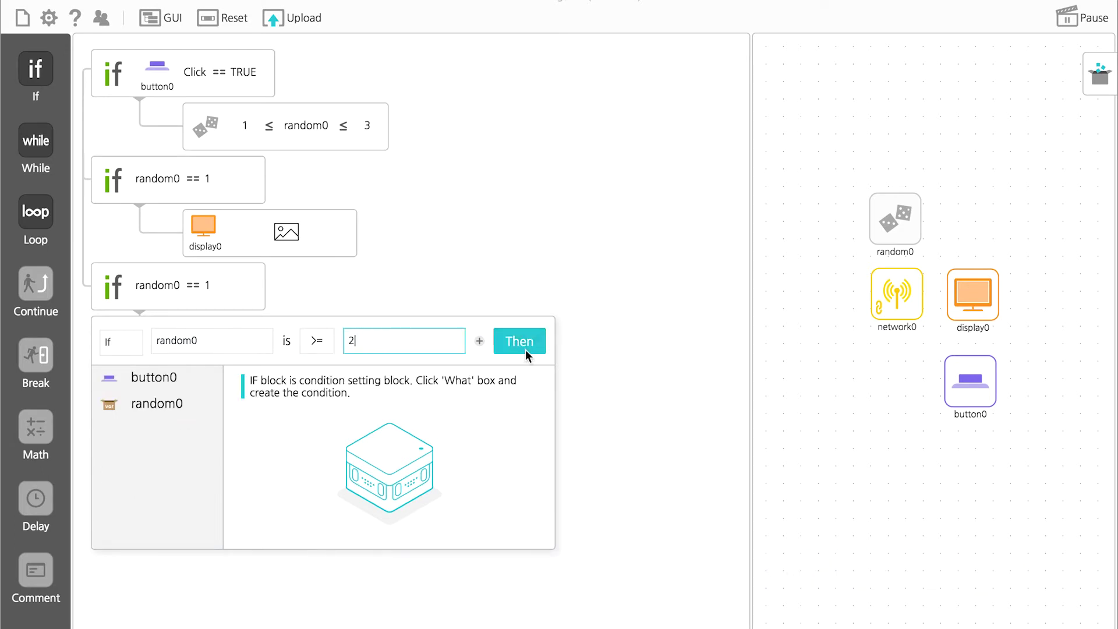
left_click(519, 342)
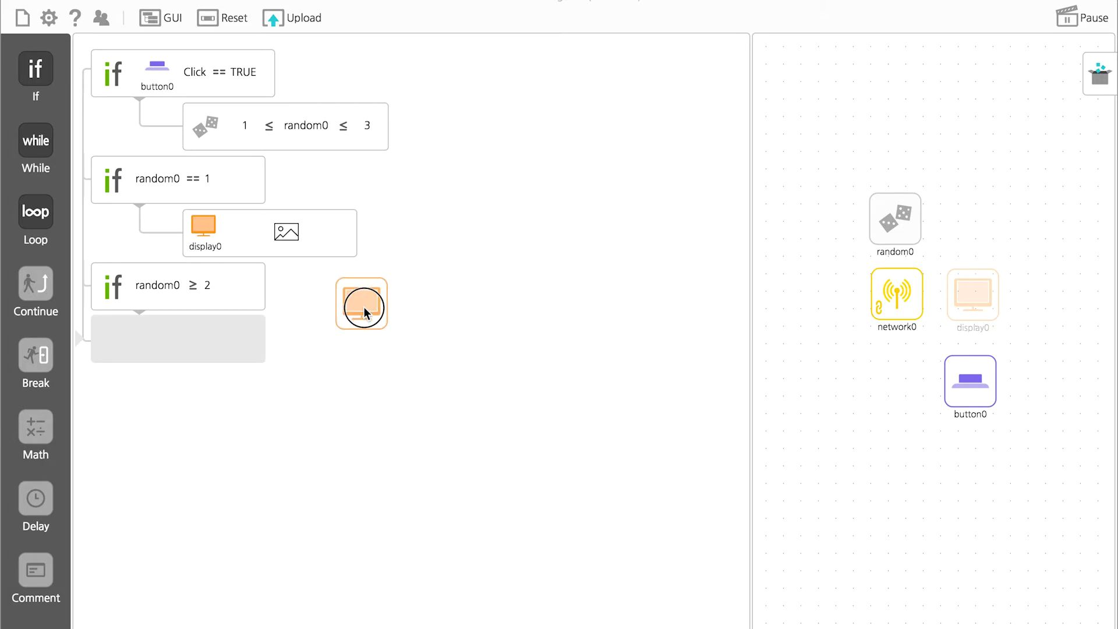
Step: Have display0 draw the picture text "Lucky! You're safe :)" in that branch
left_click_drag(975, 302, 362, 305)
left_click(524, 321)
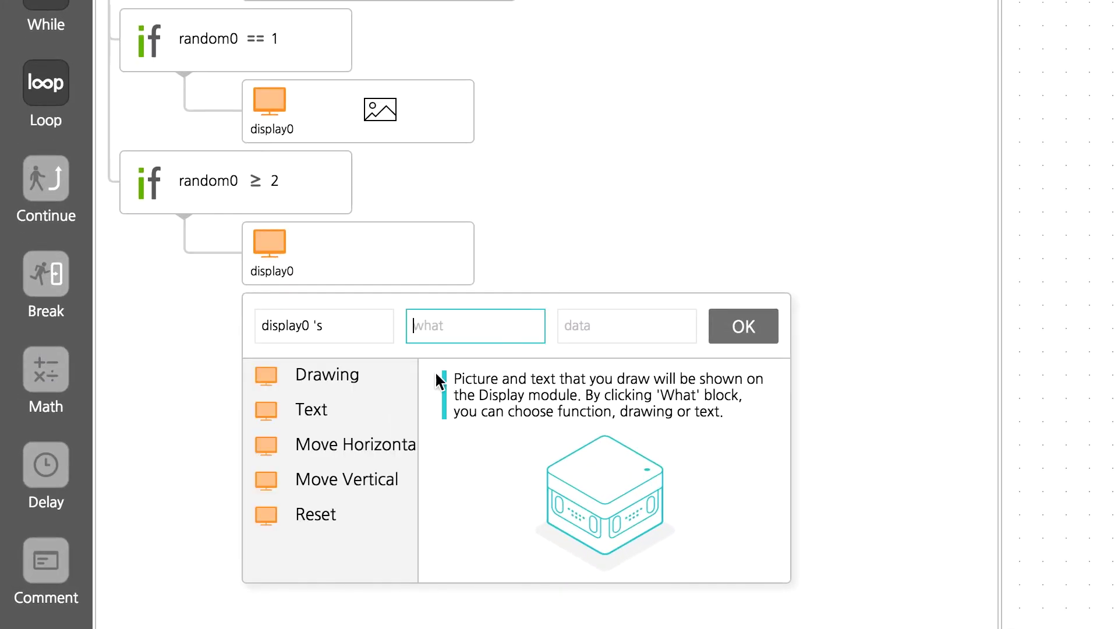
left_click(398, 385)
left_click(742, 440)
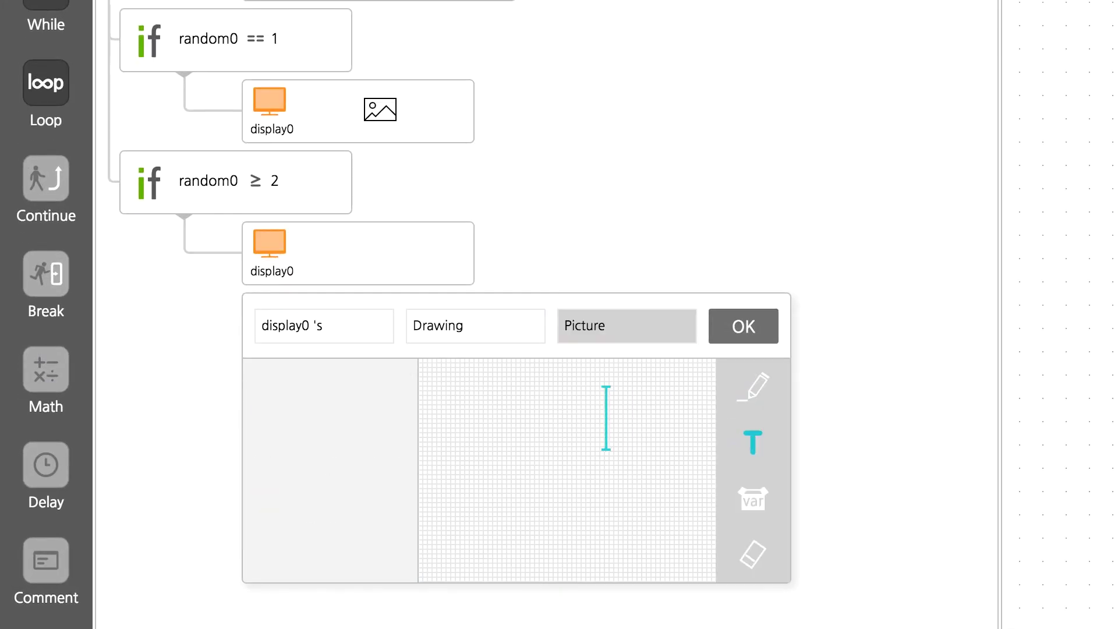
type("L")
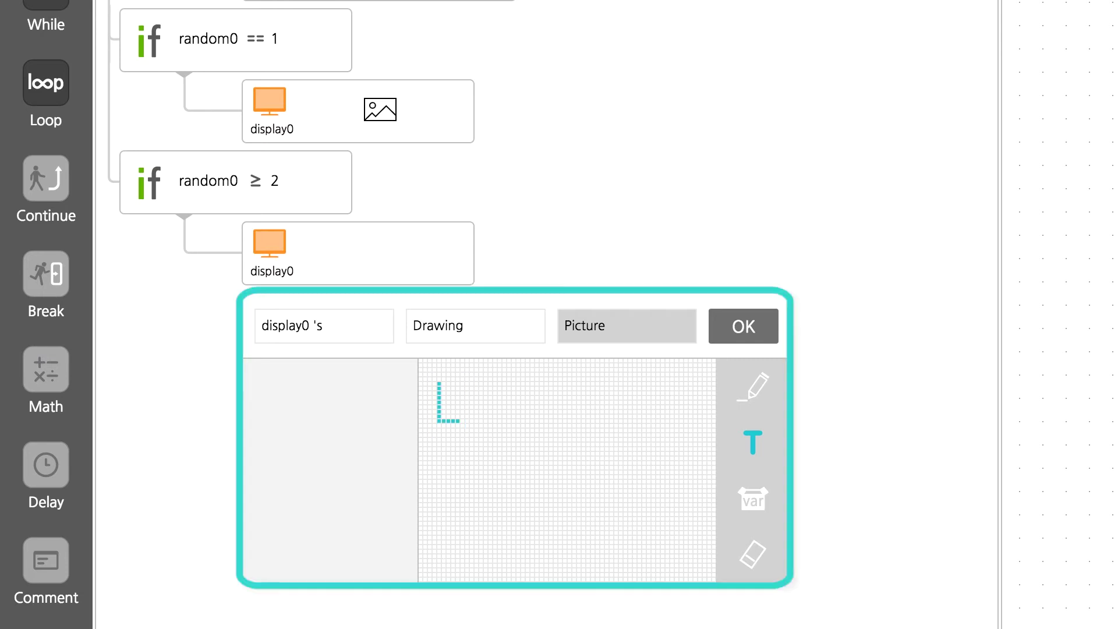
type("ucky!")
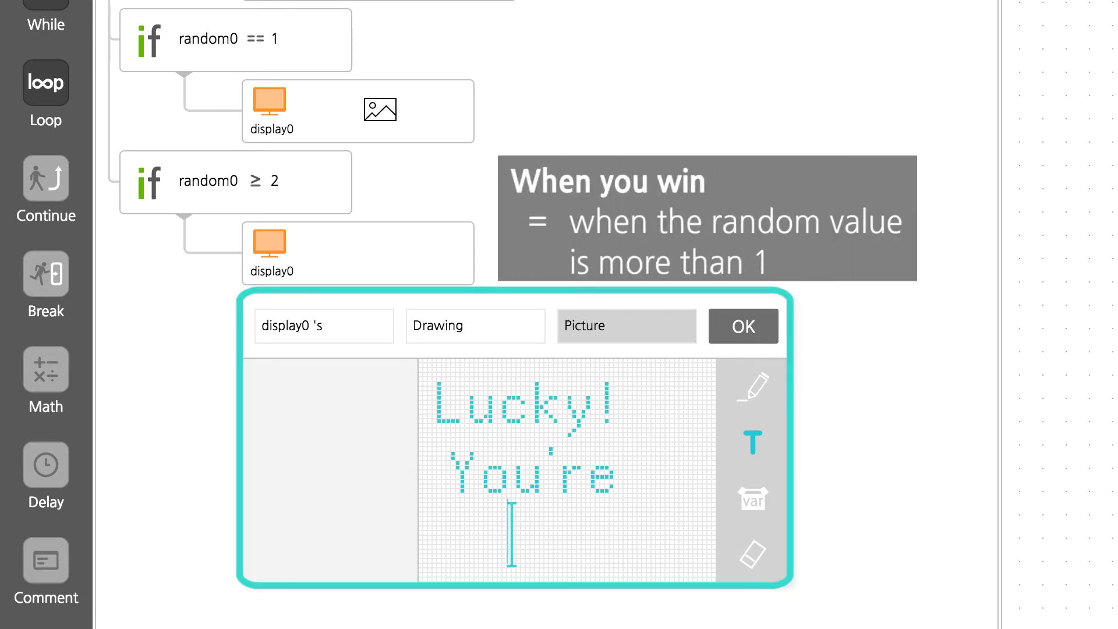
left_click(741, 329)
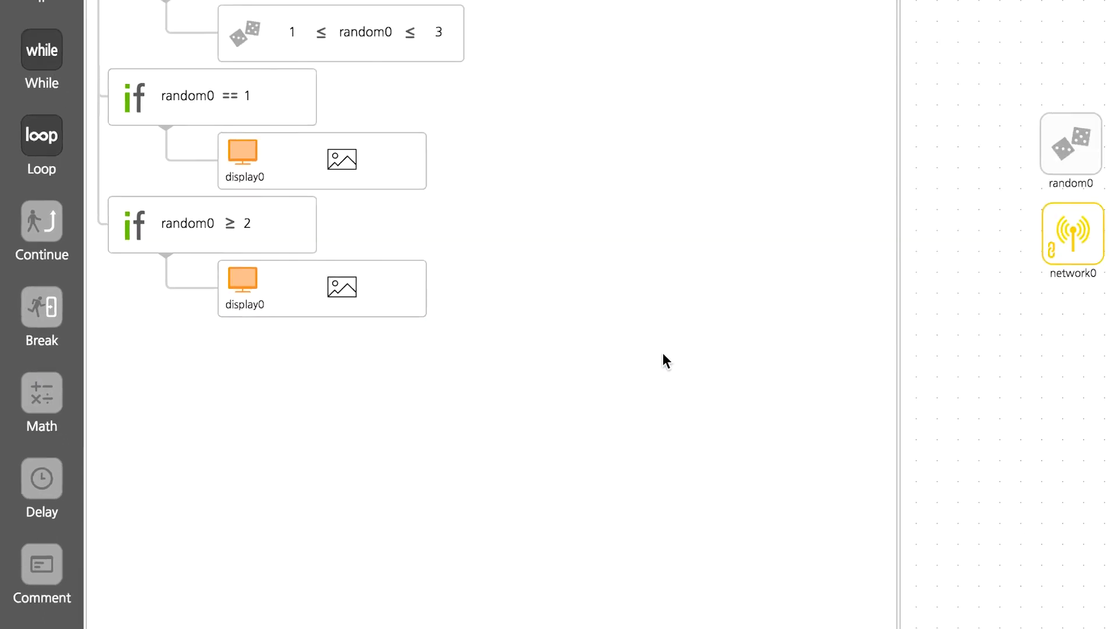
Step: Upload the finished random game program to the modules
left_click(300, 16)
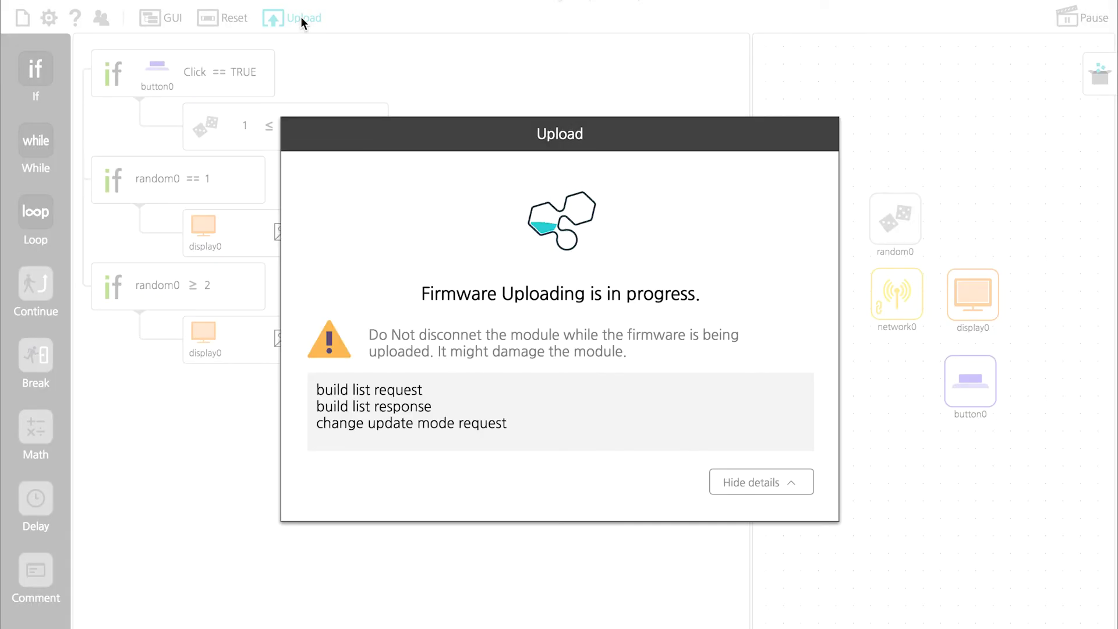